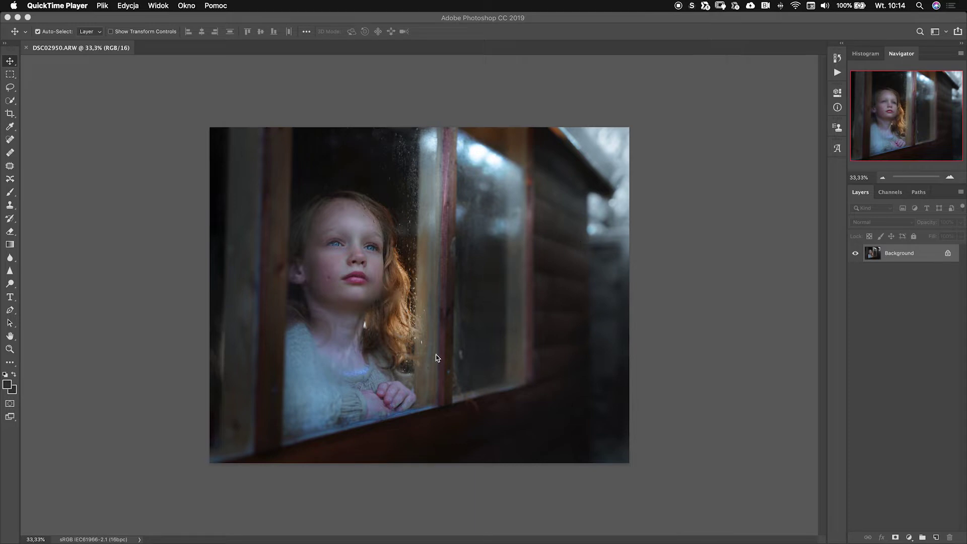
Bring up the Rain by Iwona folder and move its window clear of the photo
mouse_move(278, 543)
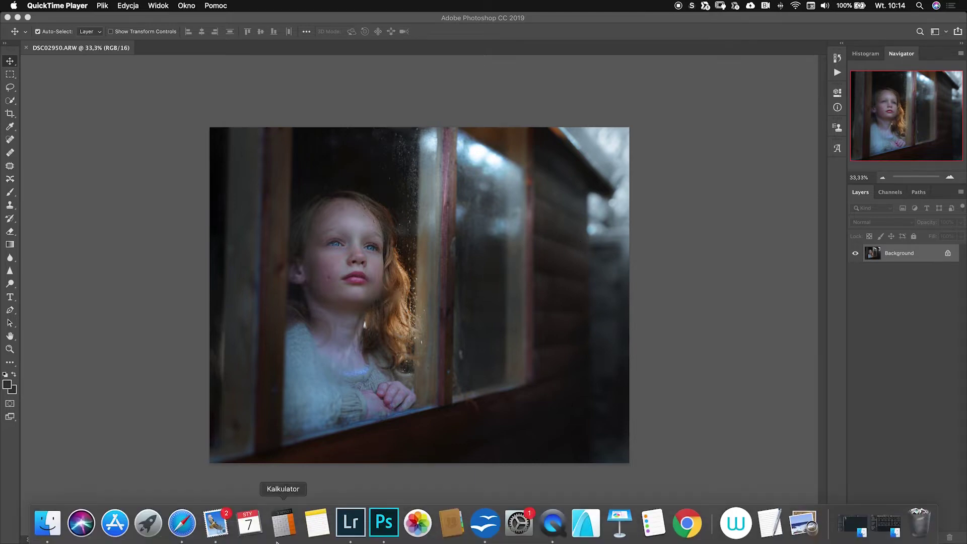
left_click(48, 527)
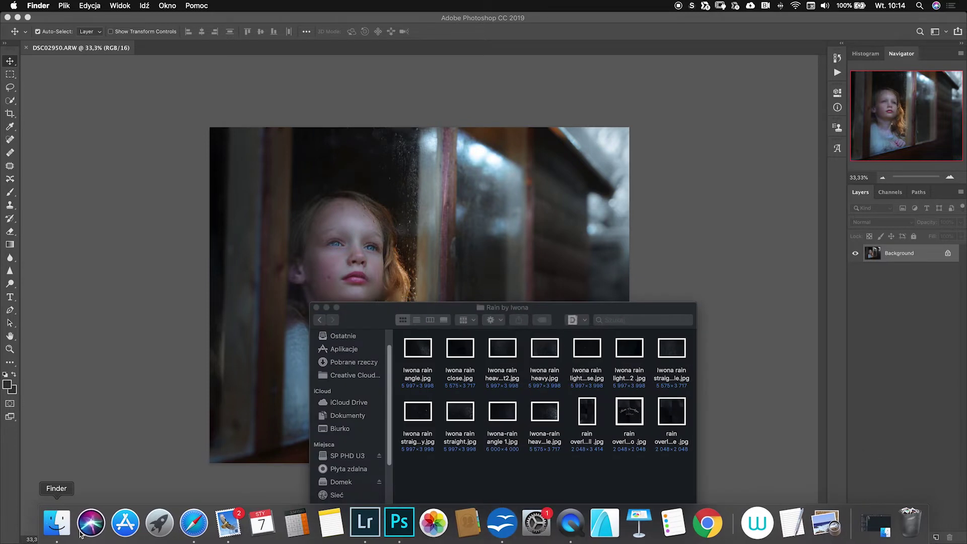
left_click_drag(445, 310, 459, 269)
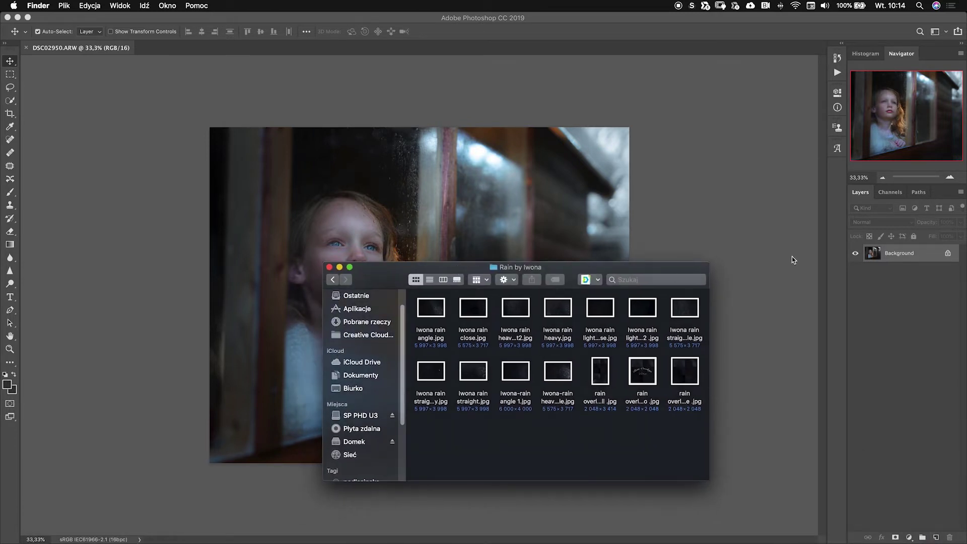
left_click_drag(401, 275, 561, 253)
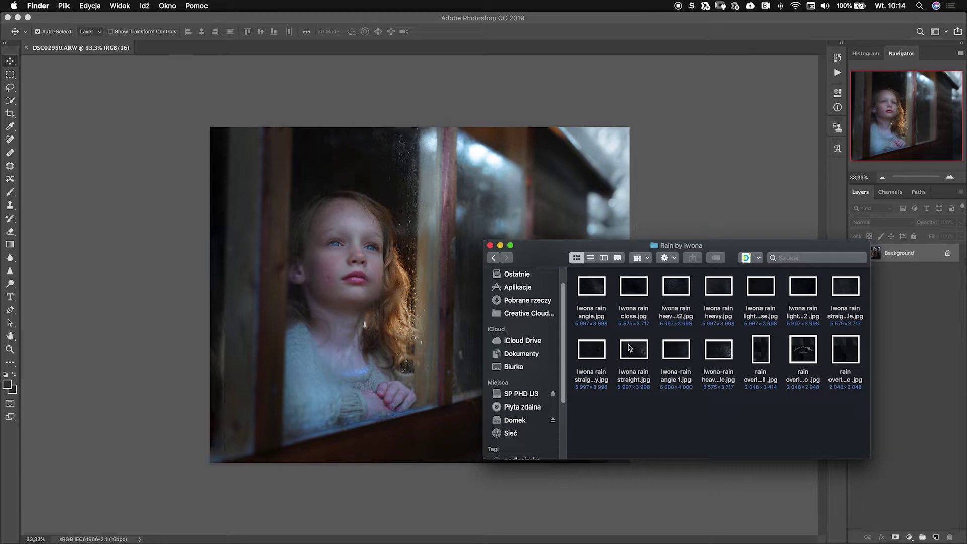
Preview Iwona rain angle.jpg in Quick Look
key("space")
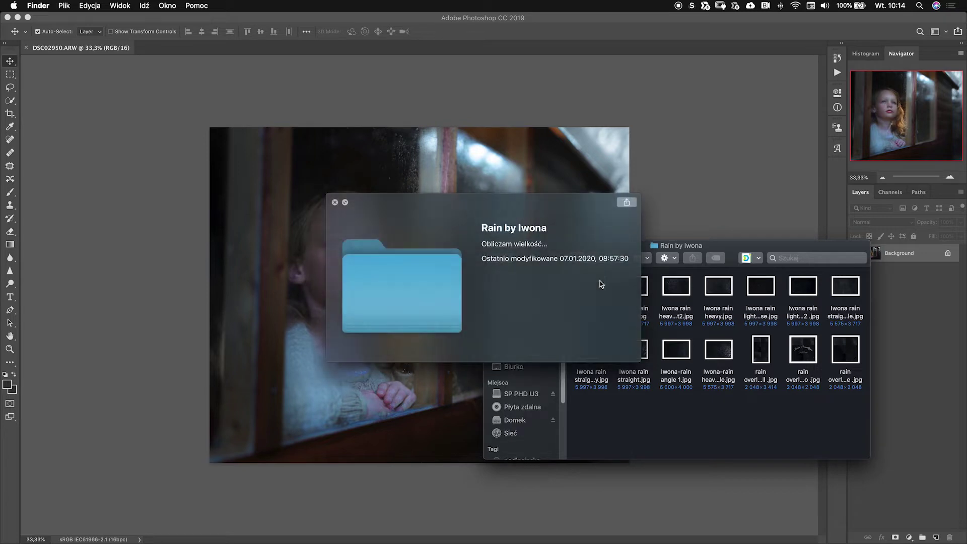
key("space")
key("space")
key("space")
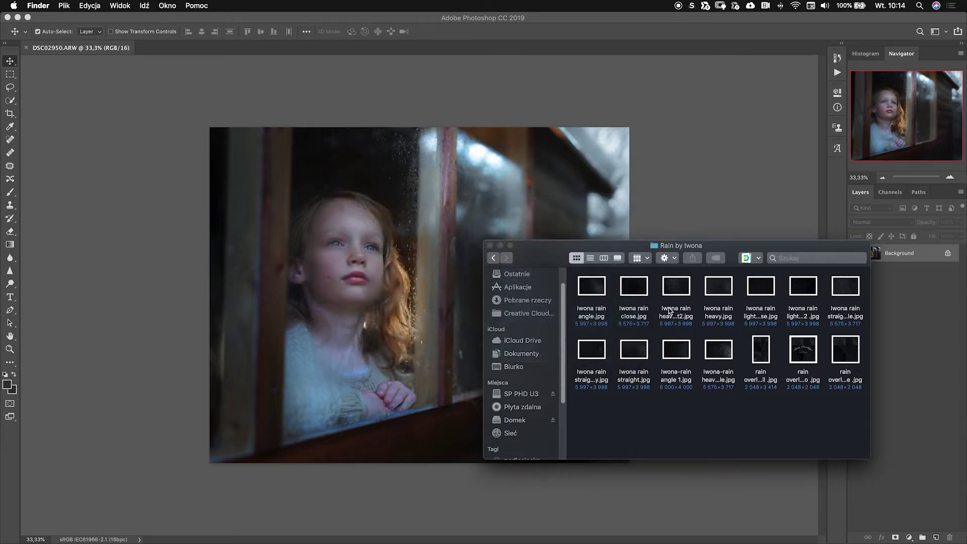
left_click(592, 287)
key("space")
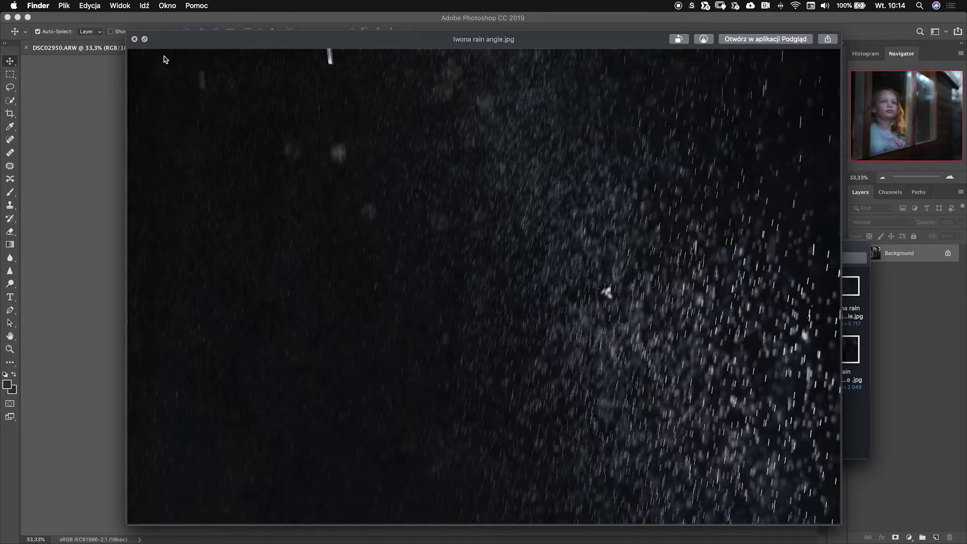
left_click(134, 39)
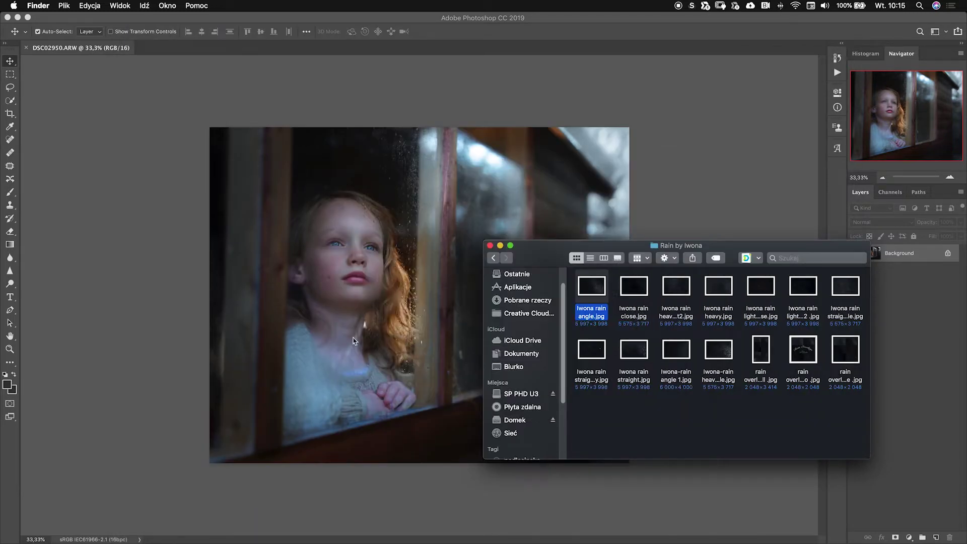
key("space")
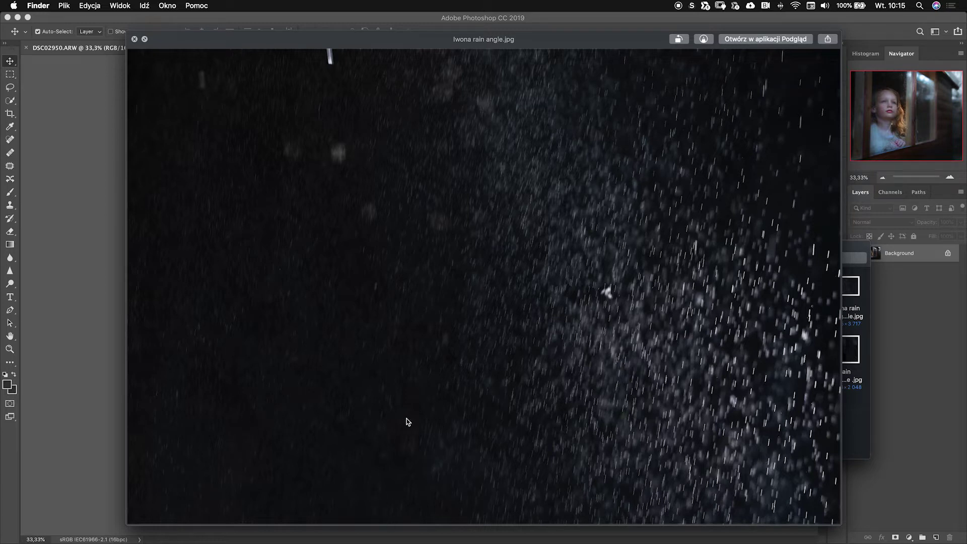
left_click(134, 39)
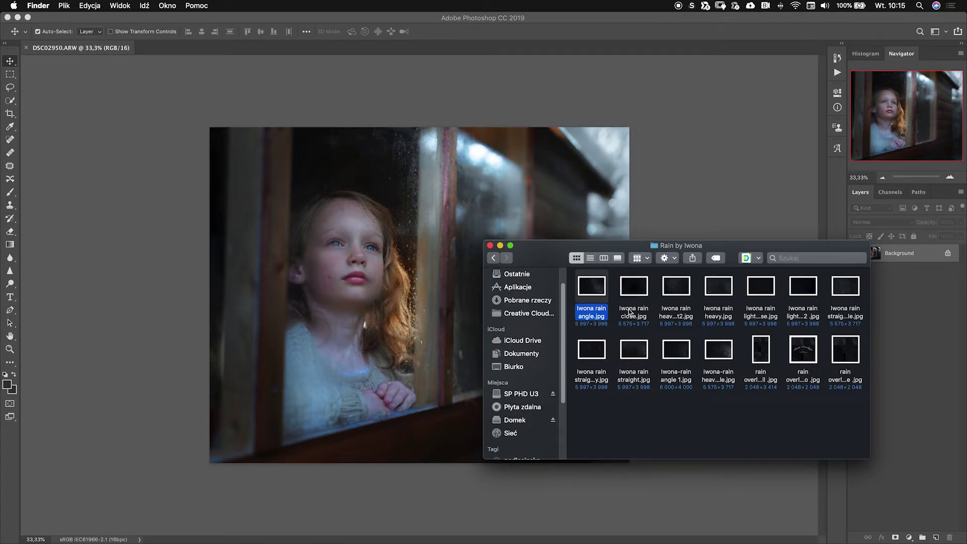
left_click(636, 333)
key("space")
key("space")
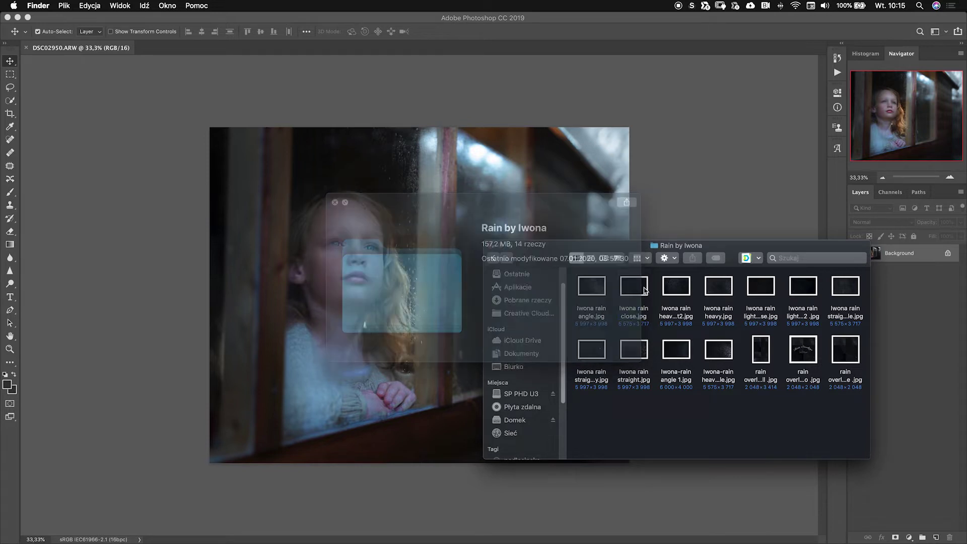
left_click(647, 291)
key("space")
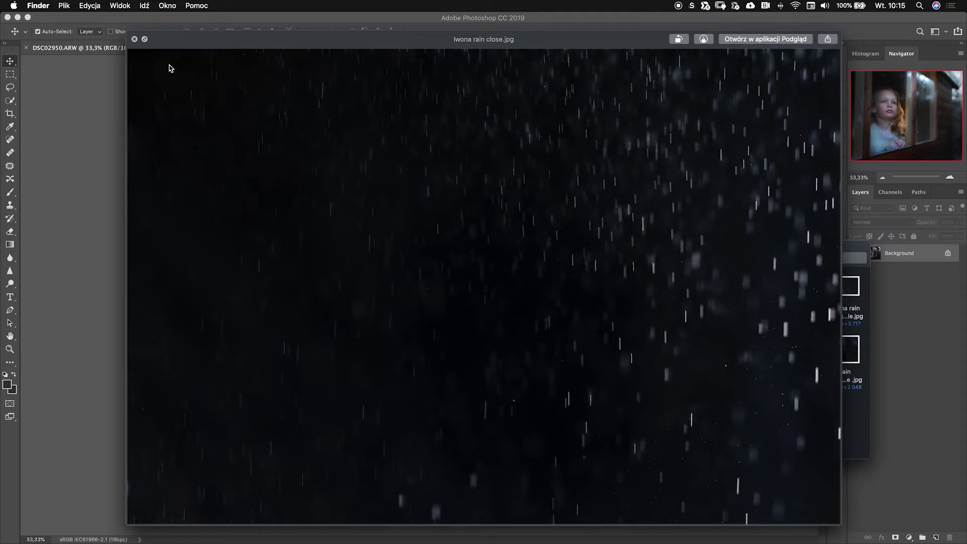
left_click(134, 40)
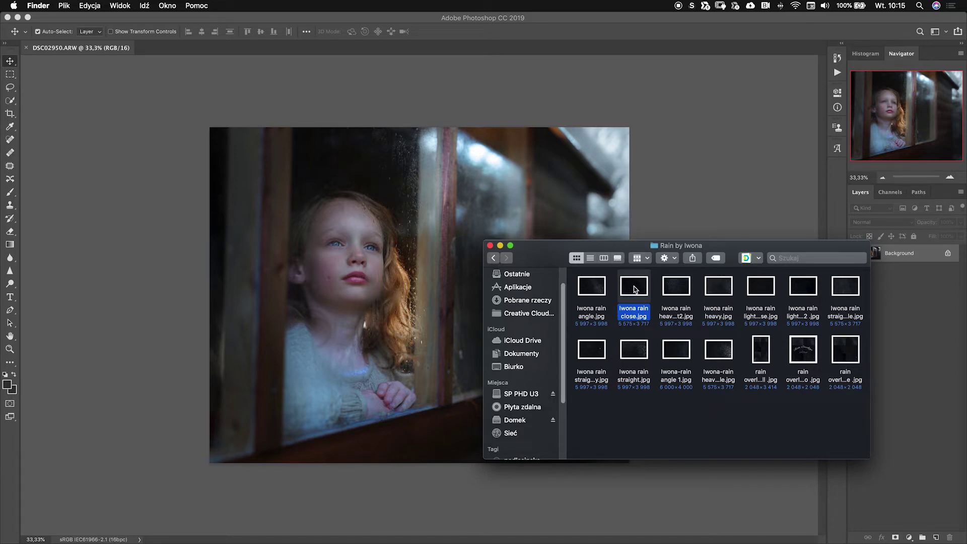
Drop Iwona rain close.jpg onto the portrait, stretch it edge to edge and commit
left_click_drag(636, 288, 418, 291)
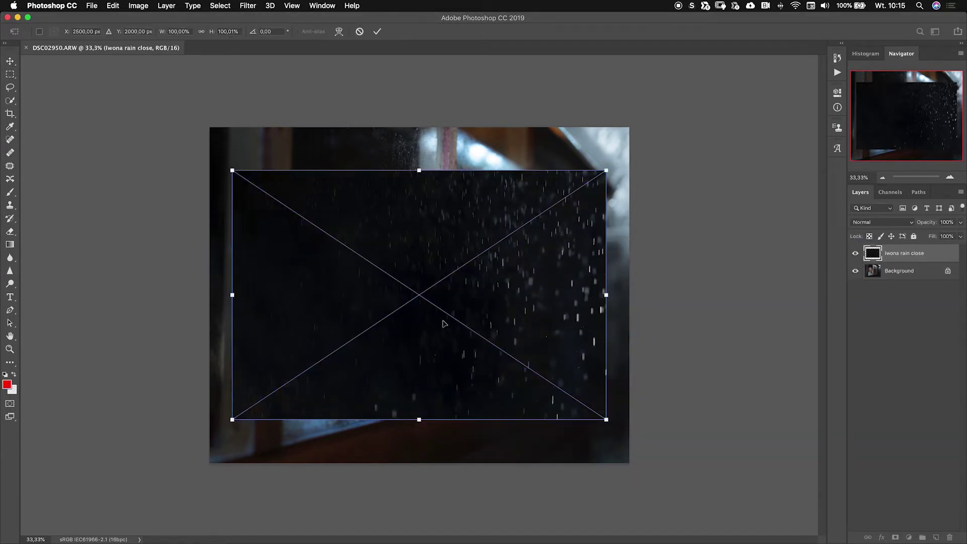
left_click_drag(427, 337, 408, 378)
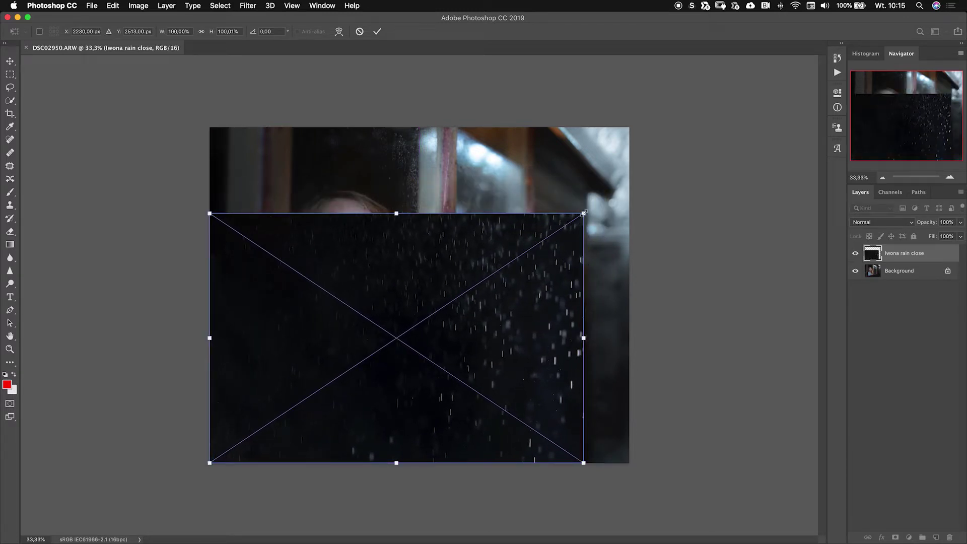
left_click_drag(584, 213, 622, 163)
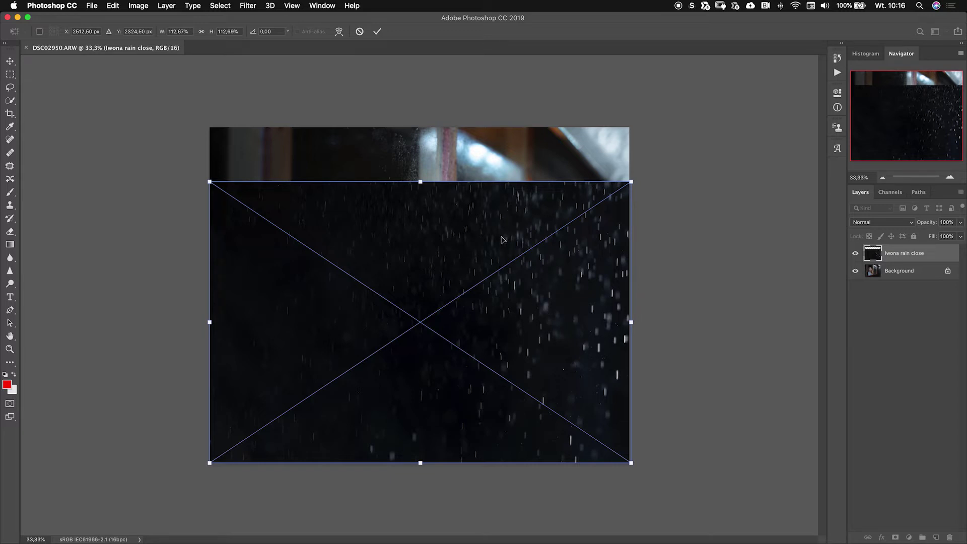
left_click_drag(420, 181, 421, 126)
left_click_drag(408, 174, 381, 178)
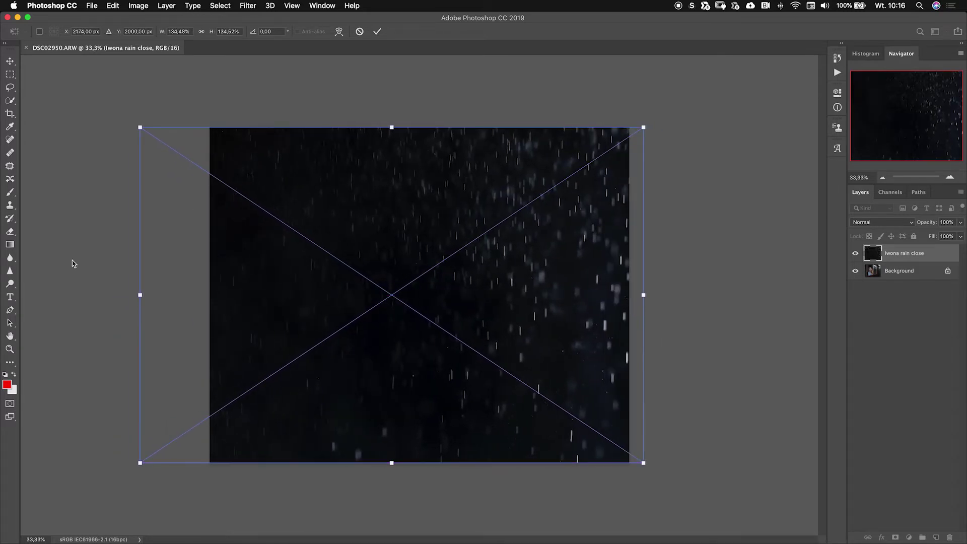
left_click_drag(267, 259, 335, 261)
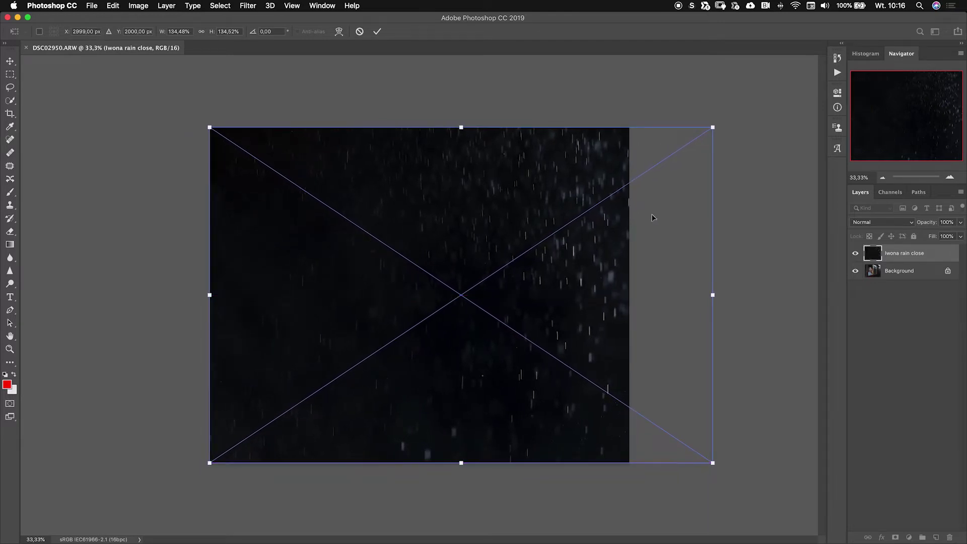
left_click_drag(712, 128, 635, 191)
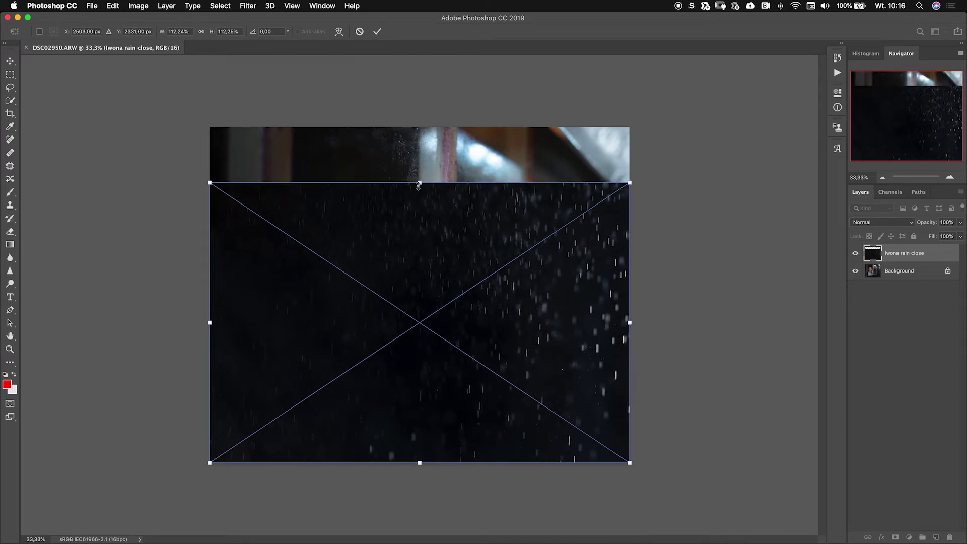
left_click_drag(419, 183, 420, 127)
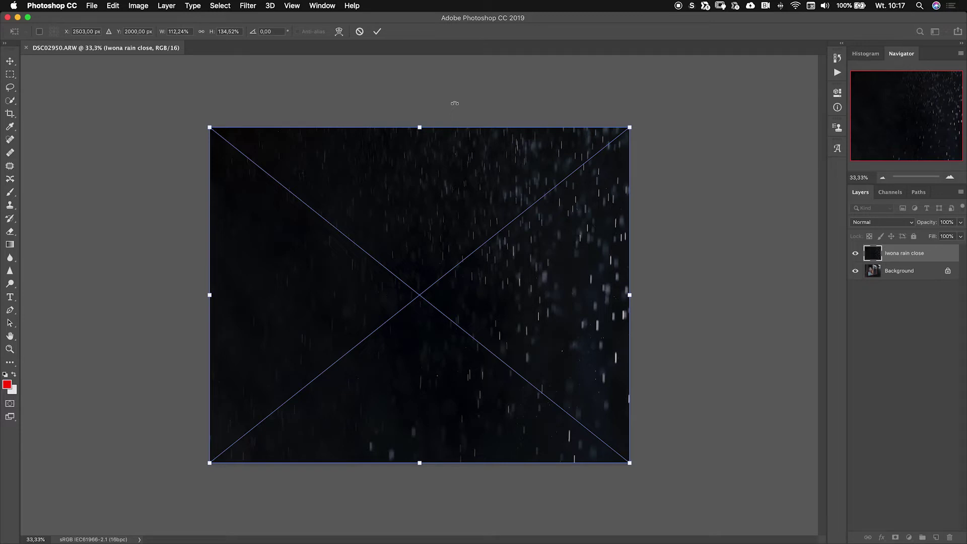
left_click(378, 32)
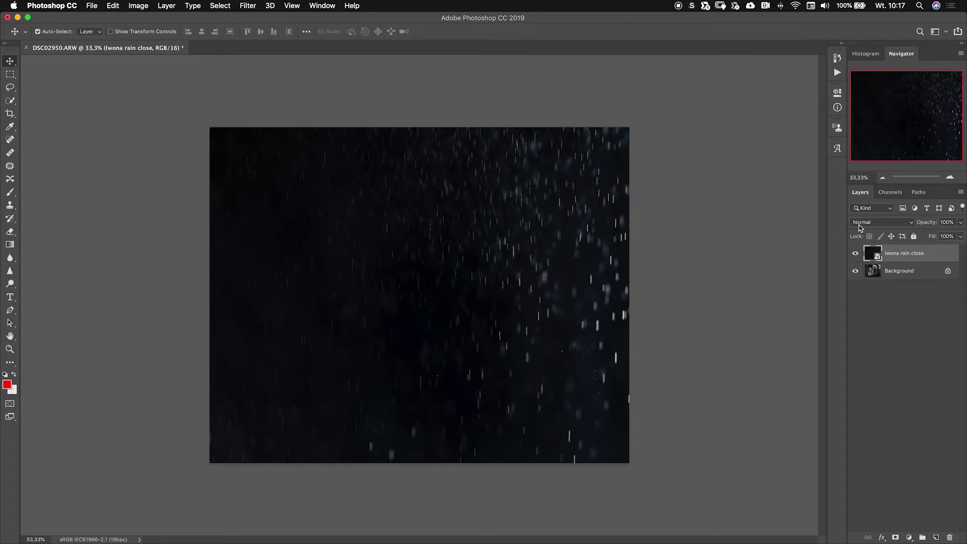
Set the rain layer to Screen blend mode at about 74% opacity
left_click(861, 224)
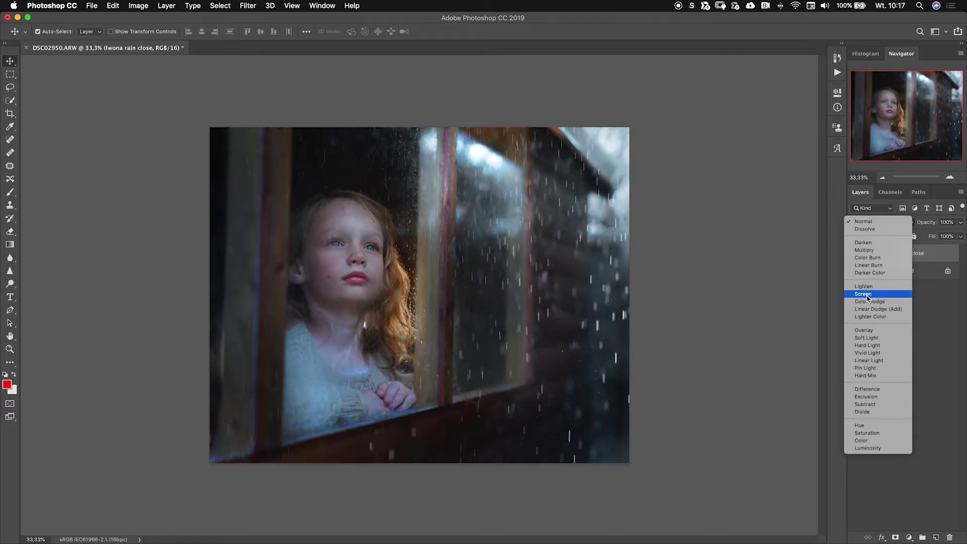
left_click(868, 298)
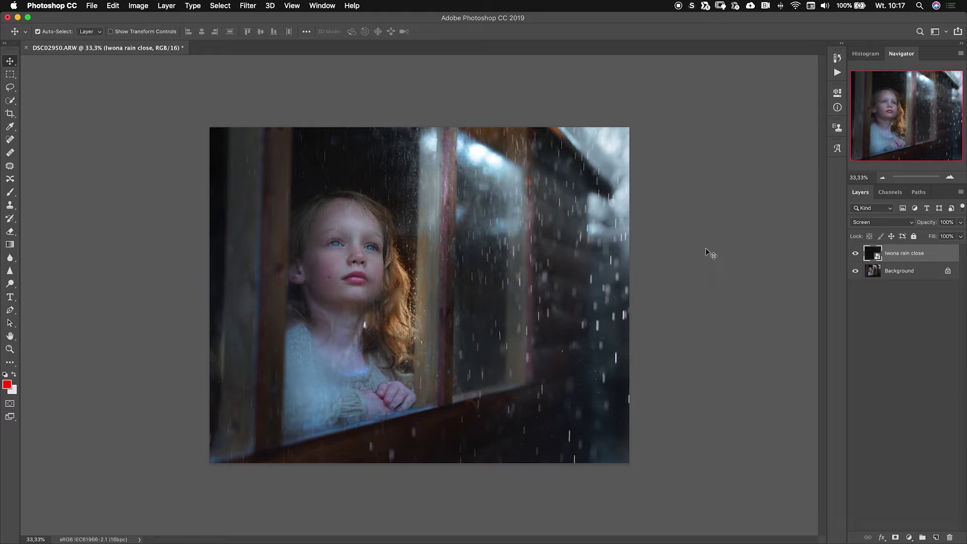
left_click(960, 222)
left_click_drag(961, 235, 950, 234)
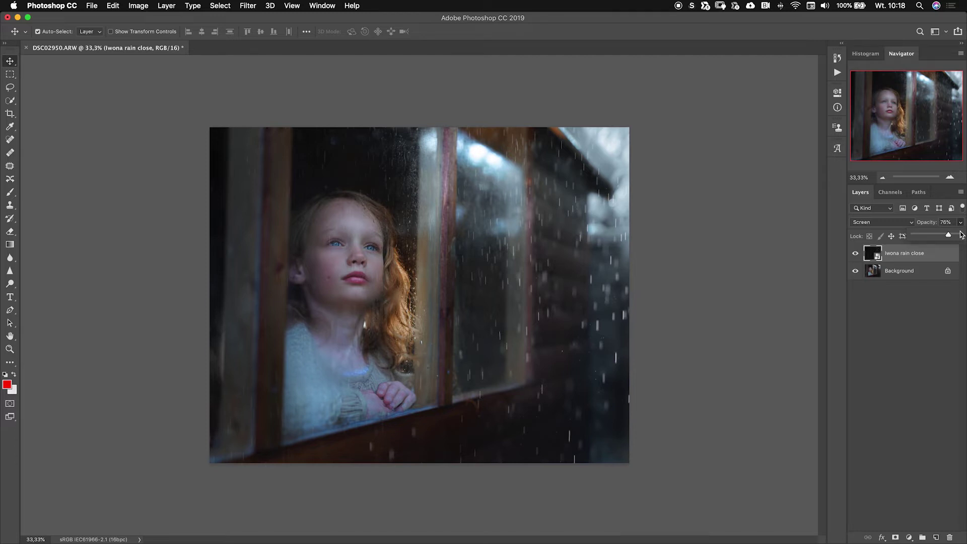
left_click_drag(949, 235, 949, 240)
Open Levels for the rain layer from Image > Adjustments
key("super+l")
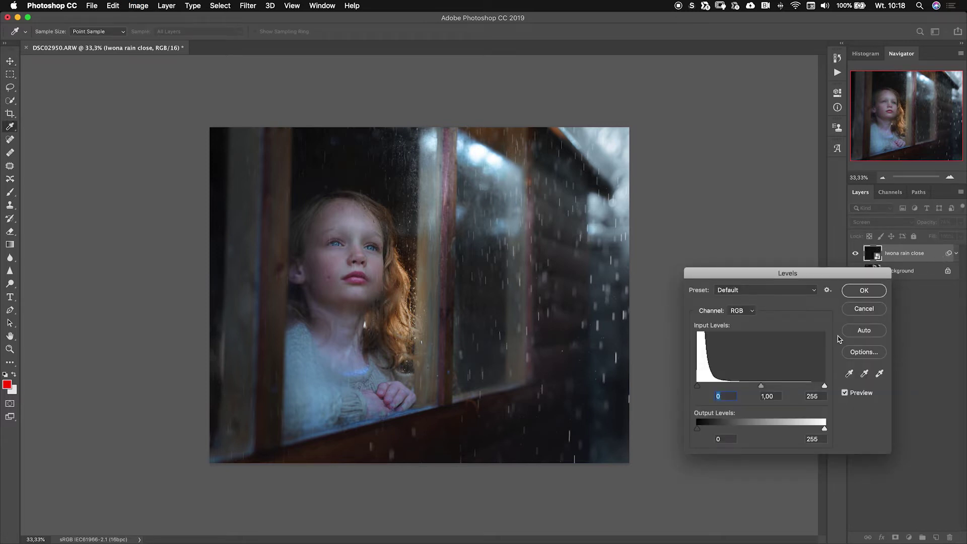
left_click(856, 309)
key("v")
left_click(137, 6)
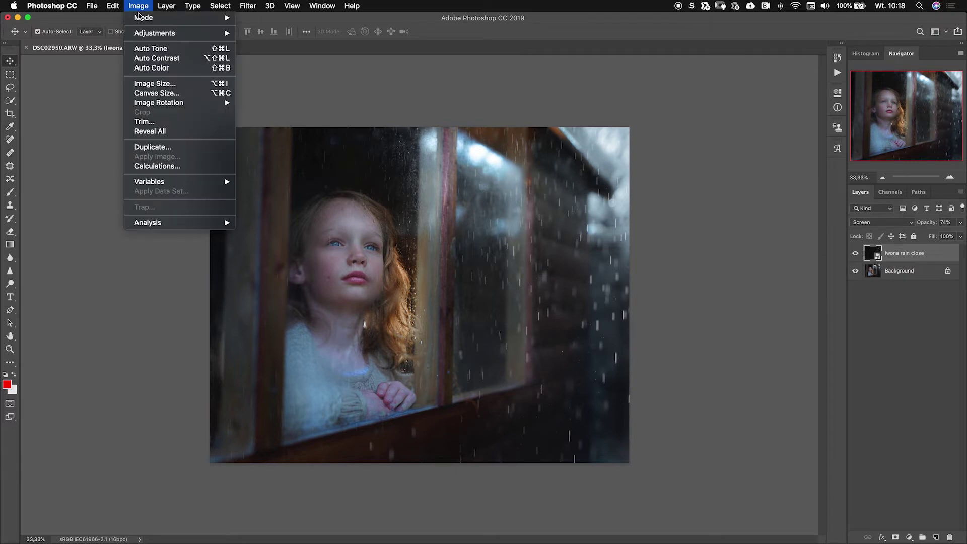
mouse_move(160, 33)
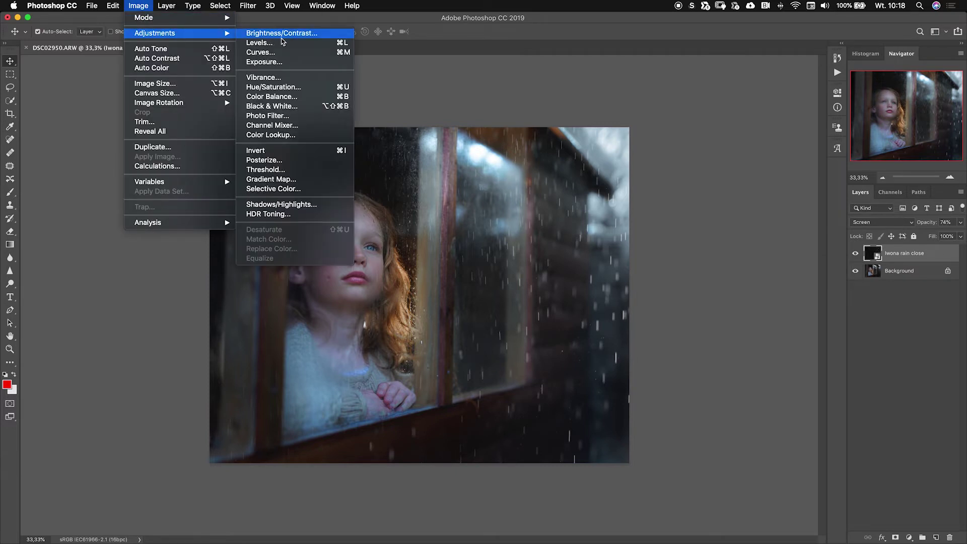
left_click(275, 44)
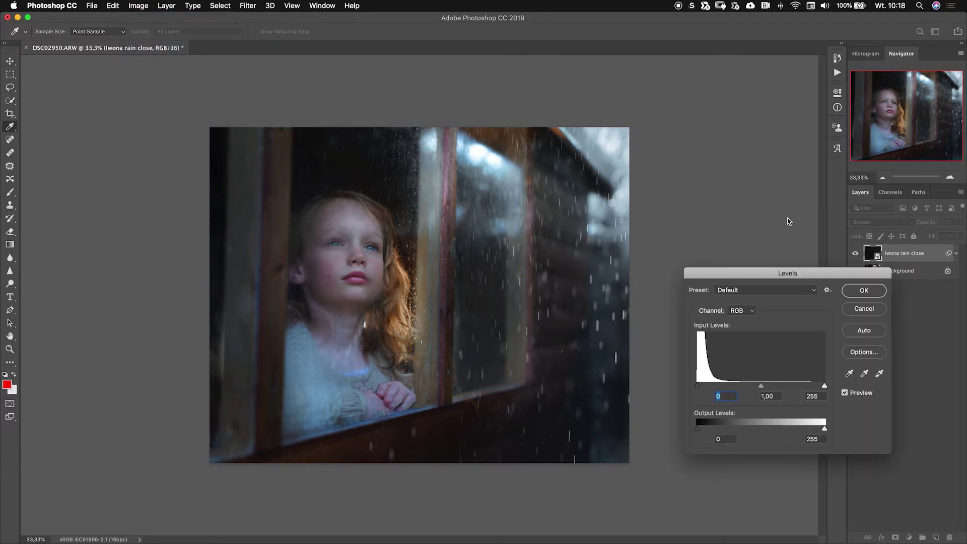
left_click_drag(802, 275, 670, 191)
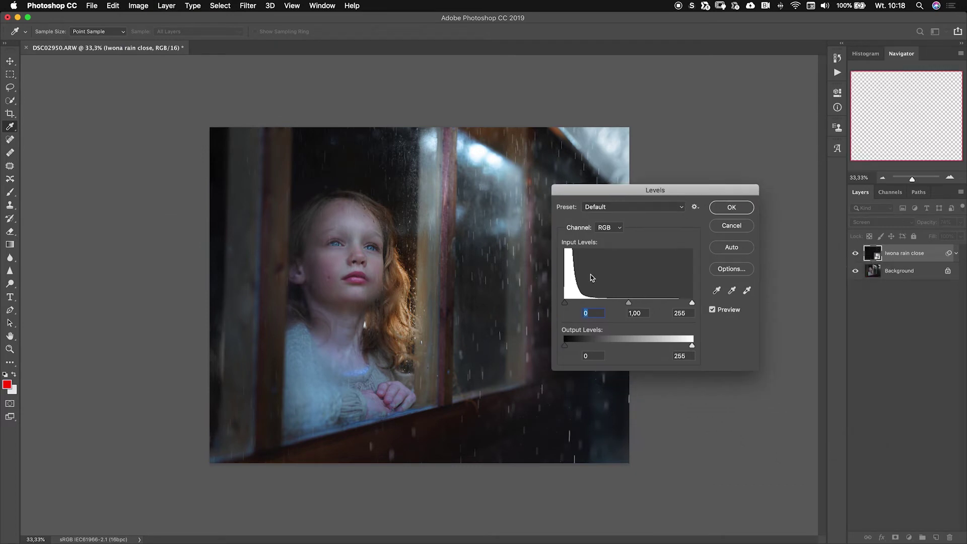
Set Levels input black to 14 and gamma to 1,09, then apply
mouse_move(629, 303)
left_mouse_down()
mouse_move(640, 305)
mouse_move(617, 307)
left_mouse_up()
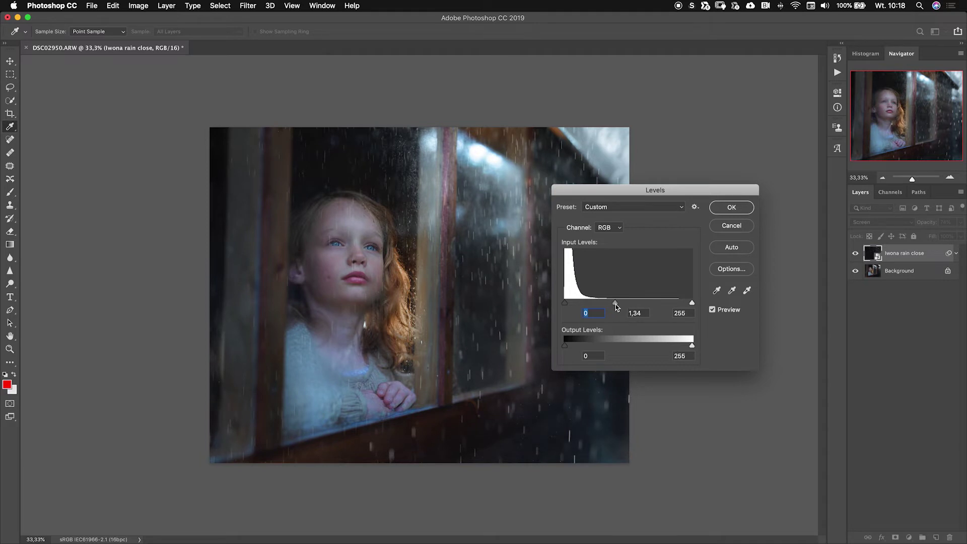
mouse_move(692, 303)
left_mouse_down()
mouse_move(671, 307)
mouse_move(692, 304)
left_mouse_up()
left_click_drag(564, 303, 569, 306)
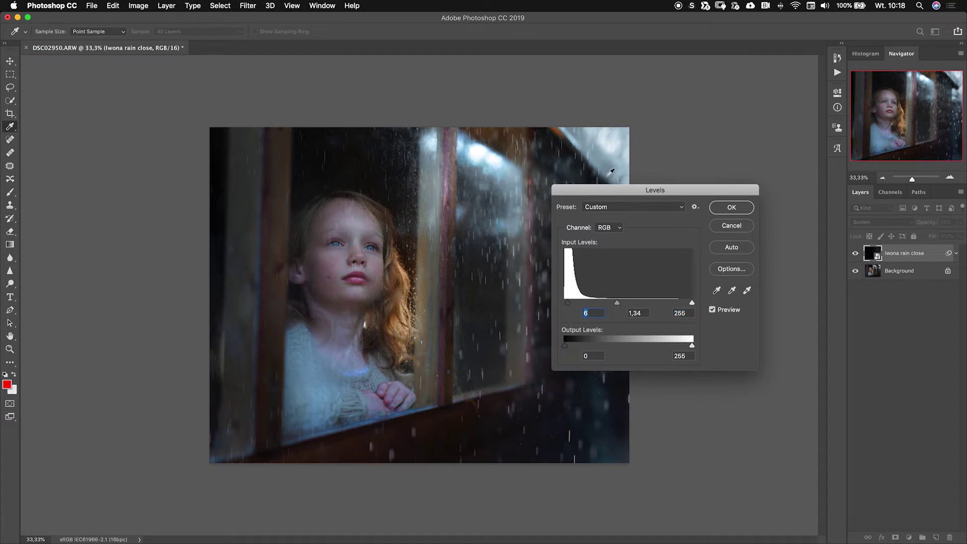
left_click_drag(615, 190, 711, 142)
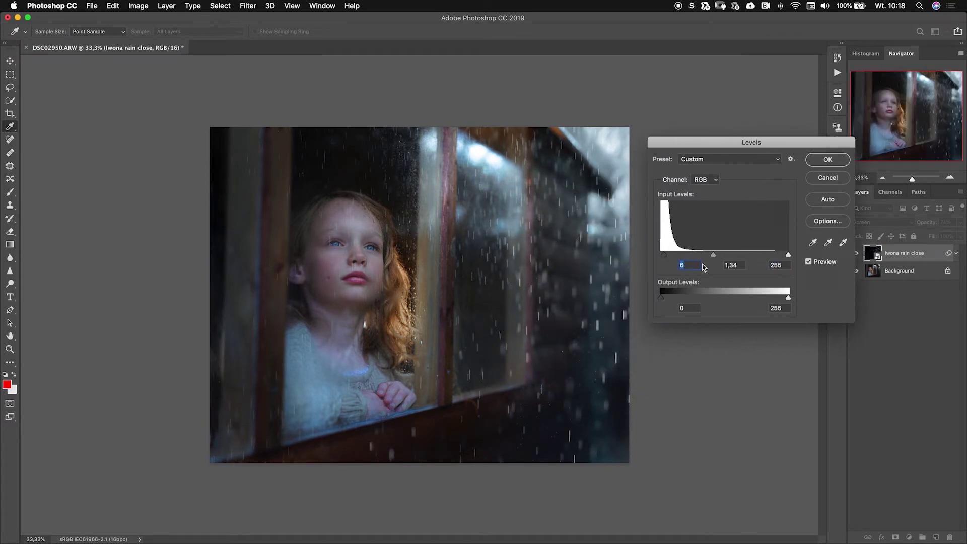
mouse_move(713, 255)
left_mouse_down()
mouse_move(665, 258)
mouse_move(725, 257)
left_mouse_up()
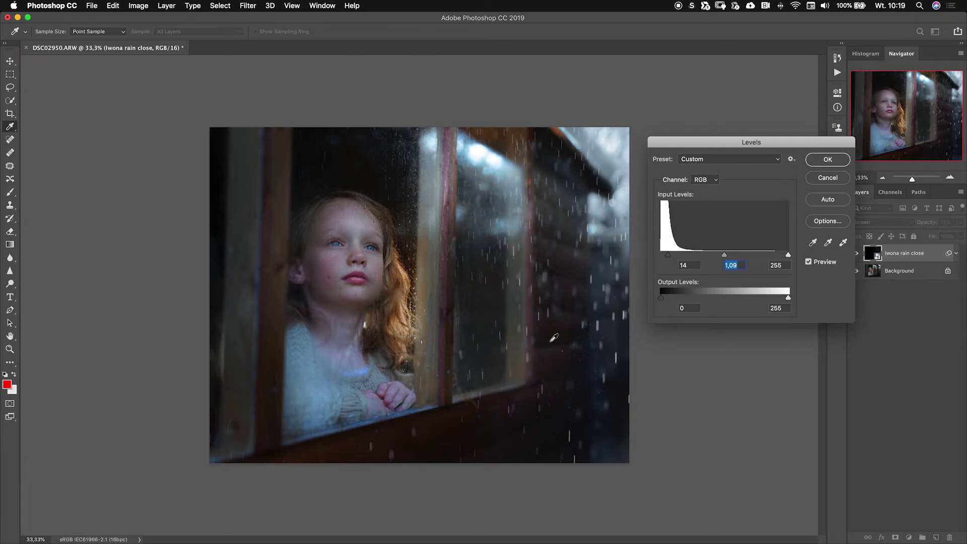
left_click(827, 159)
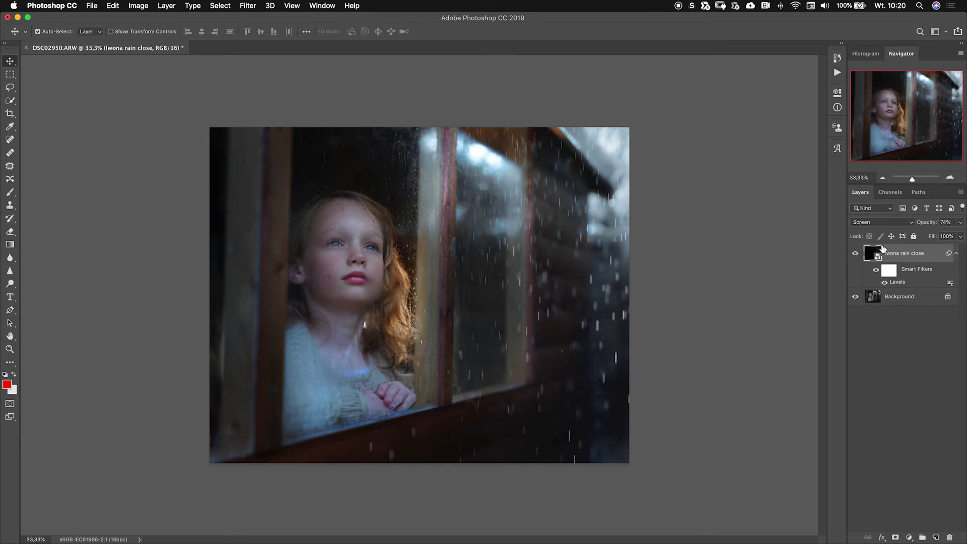
Add a white mask to the rain layer and take the Brush with black and white colours
left_click(894, 539)
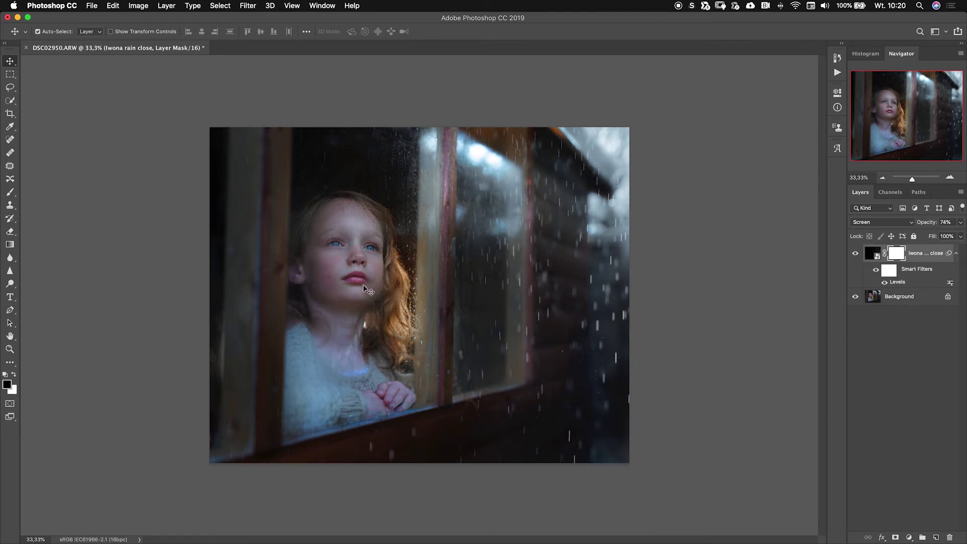
left_click(10, 194)
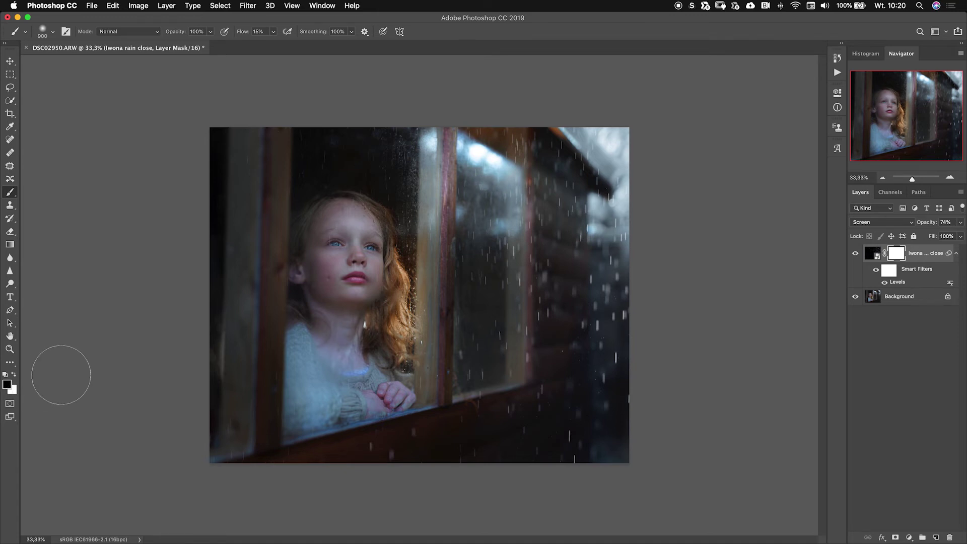
left_click(9, 386)
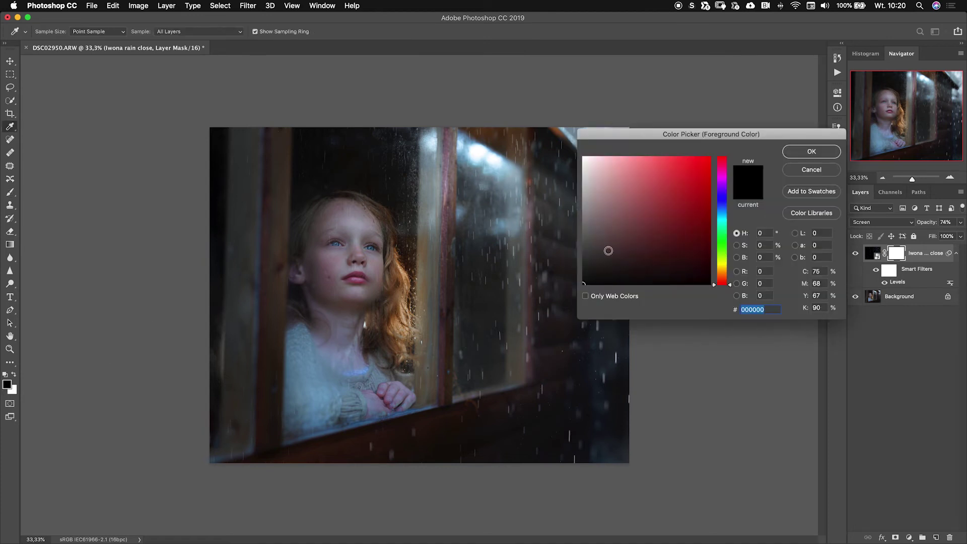
left_click(695, 198)
left_click(829, 158)
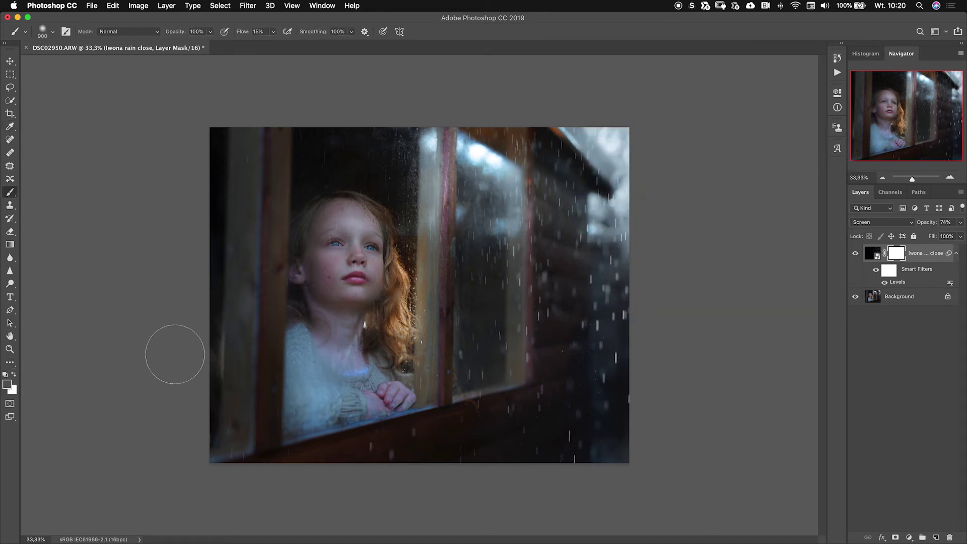
key("x")
key("x")
key("x")
key("x")
key("x")
key("x")
key("x")
key("x")
key("x")
key("x")
key("x")
key("x")
Make black the foreground colour and confirm the soft 900 px brush settings
left_click(14, 374)
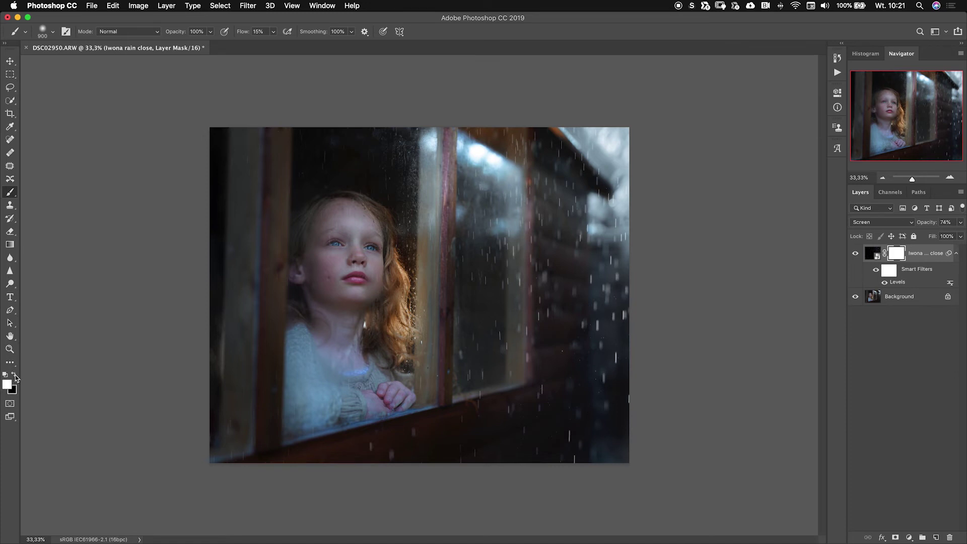
left_click(14, 375)
left_click(14, 375)
left_click(15, 375)
left_click(54, 32)
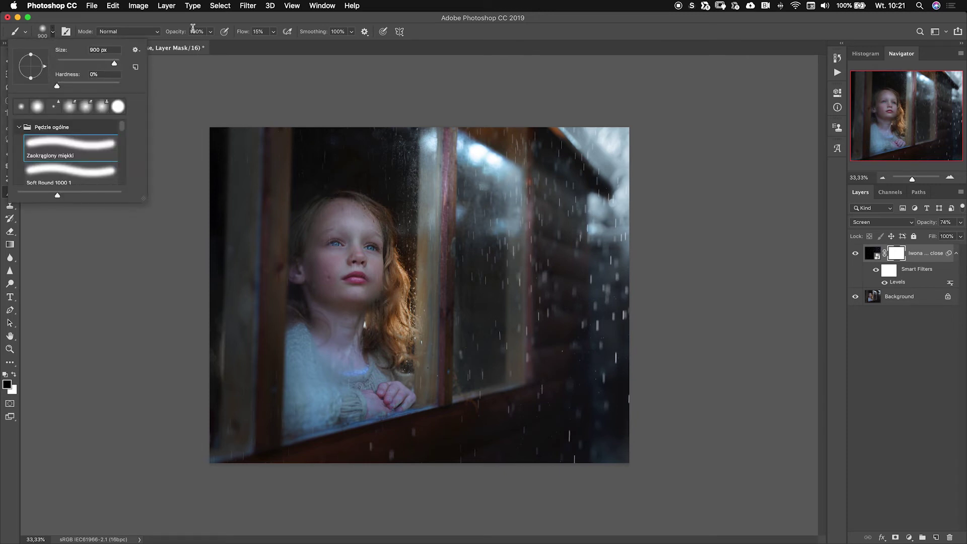
left_click(180, 84)
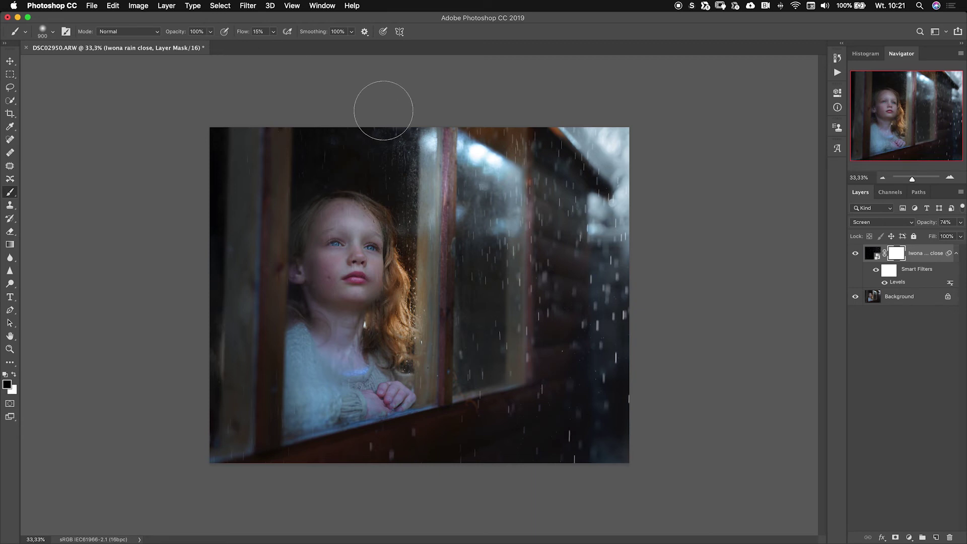
Shrink the brush to 400 px and paint black on the mask over the girl's face
key("bracketleft")
key("bracketleft")
key("bracketleft")
key("bracketleft")
key("bracketleft")
mouse_move(335, 229)
left_mouse_down()
mouse_move(335, 303)
mouse_move(333, 287)
mouse_move(372, 270)
mouse_move(353, 254)
mouse_move(358, 235)
mouse_move(355, 245)
mouse_move(312, 228)
mouse_move(348, 289)
mouse_move(359, 279)
mouse_move(365, 290)
mouse_move(363, 255)
left_mouse_up()
Drop the Iwona rain close layer's opacity to 30%
left_click(960, 222)
left_click_drag(945, 238, 928, 245)
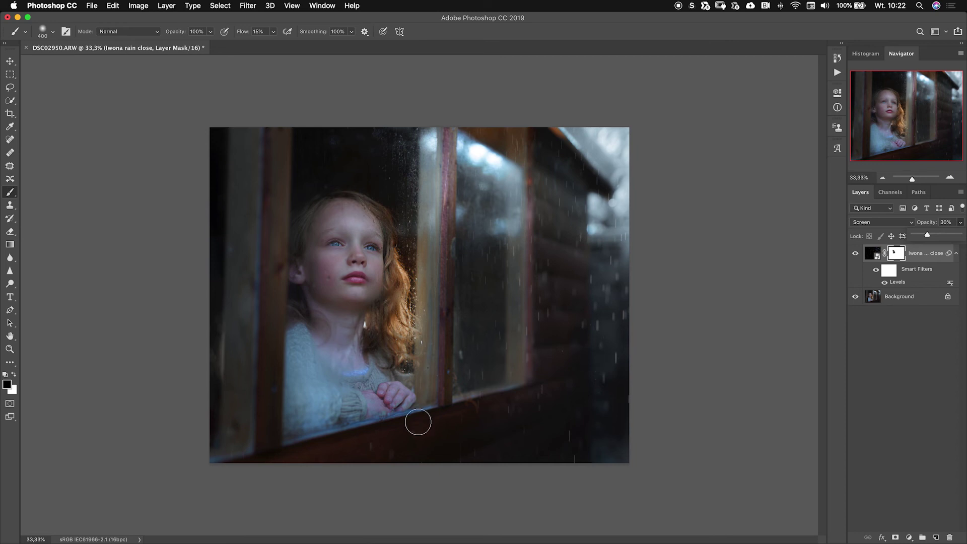
mouse_move(370, 539)
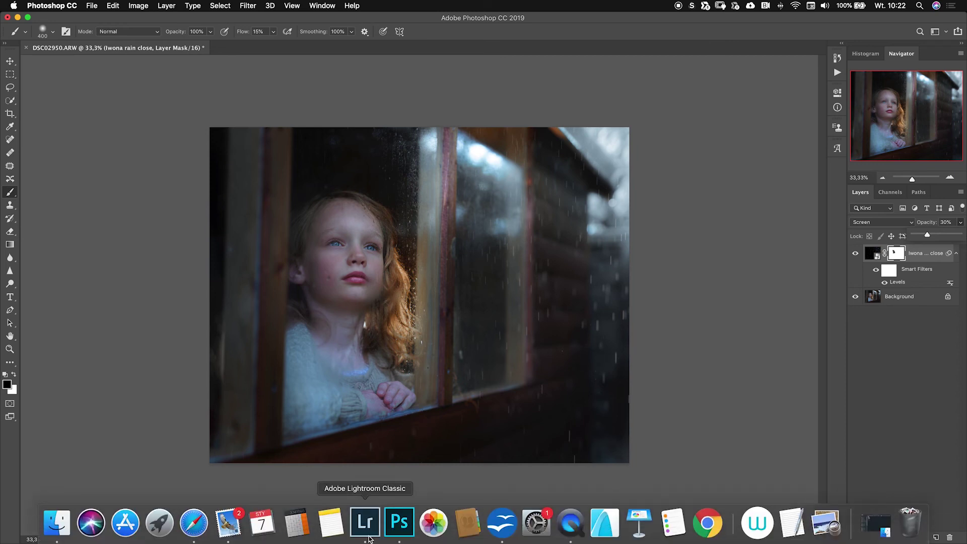
left_click(194, 523)
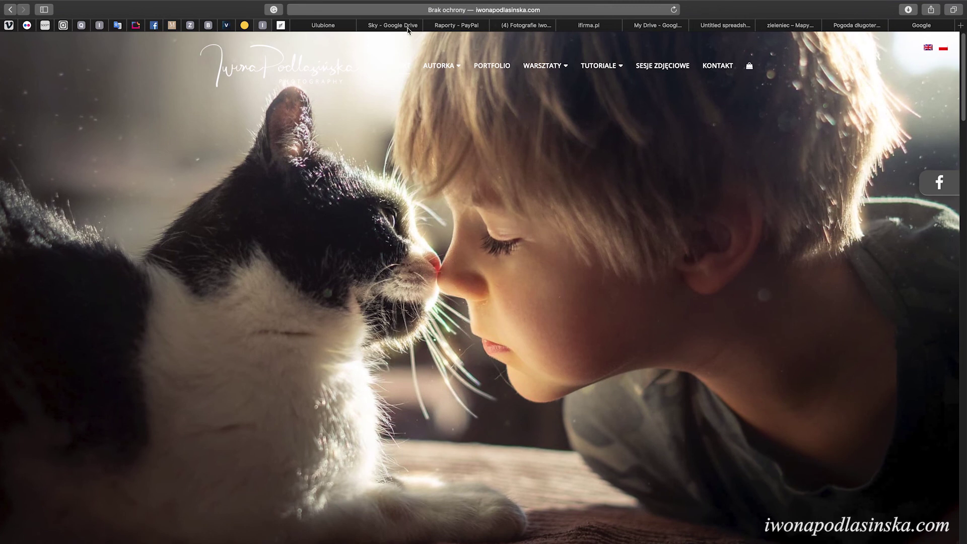
left_click(928, 48)
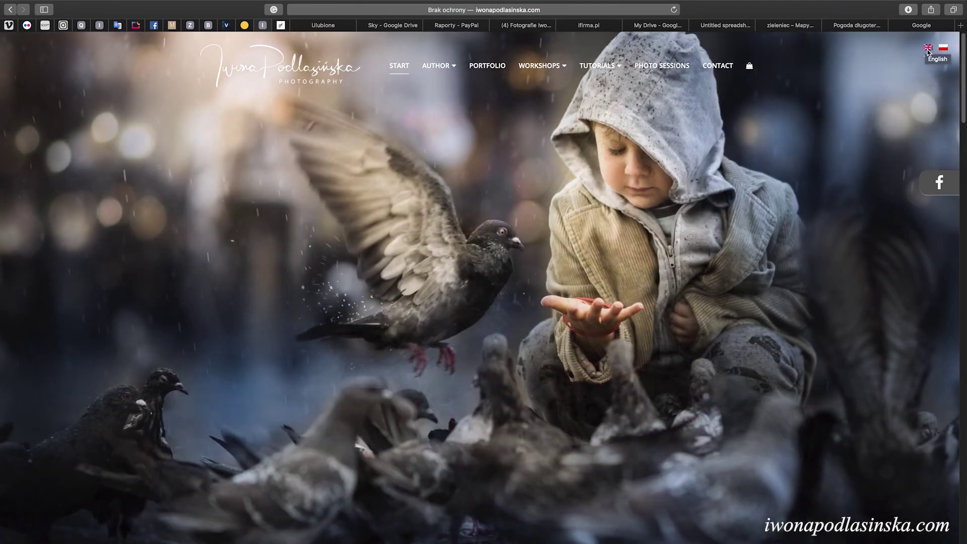
left_click(599, 71)
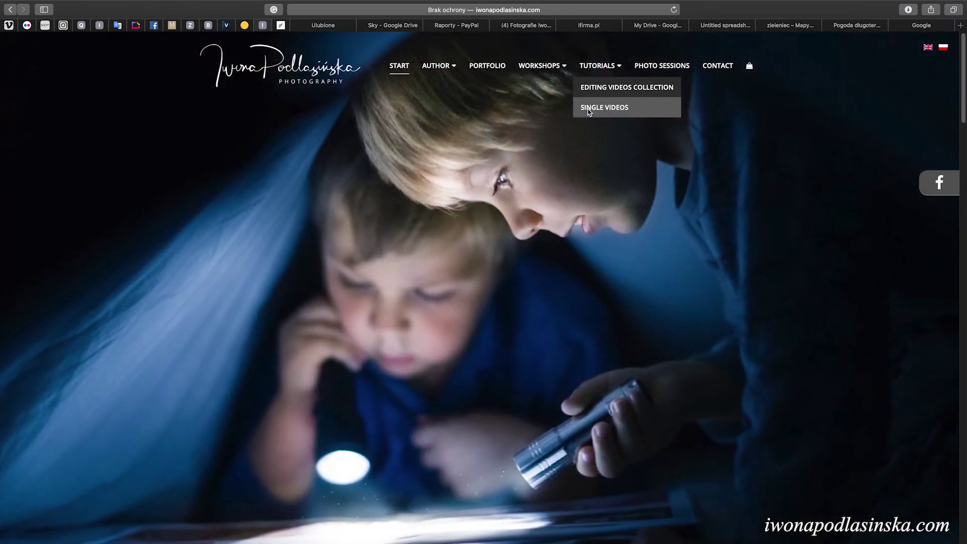
left_click(610, 96)
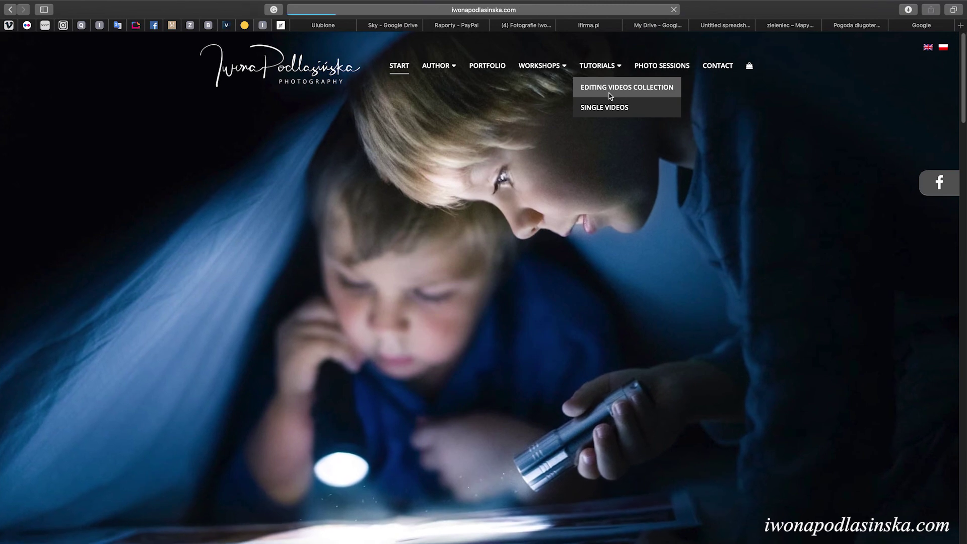
scroll(555, 341, "down", 5)
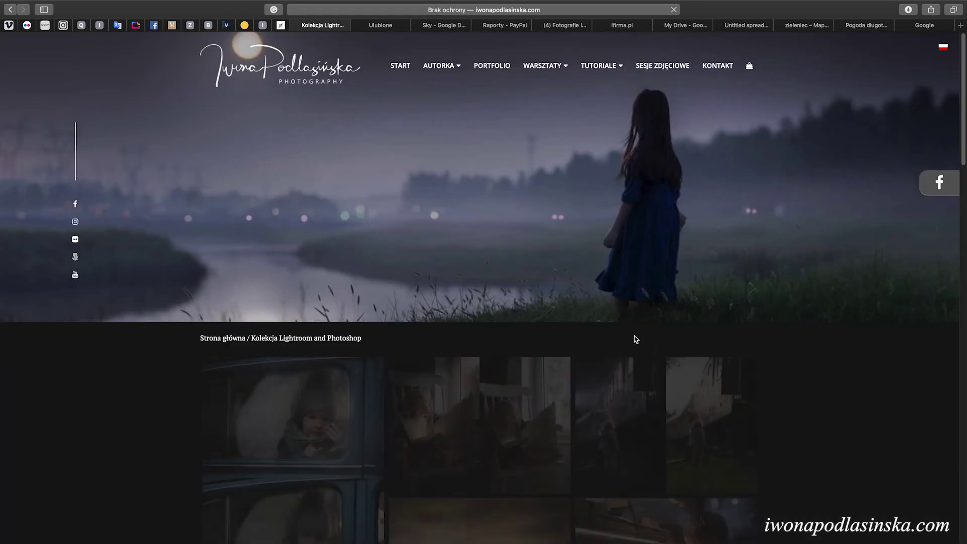
scroll(633, 339, "down", 8)
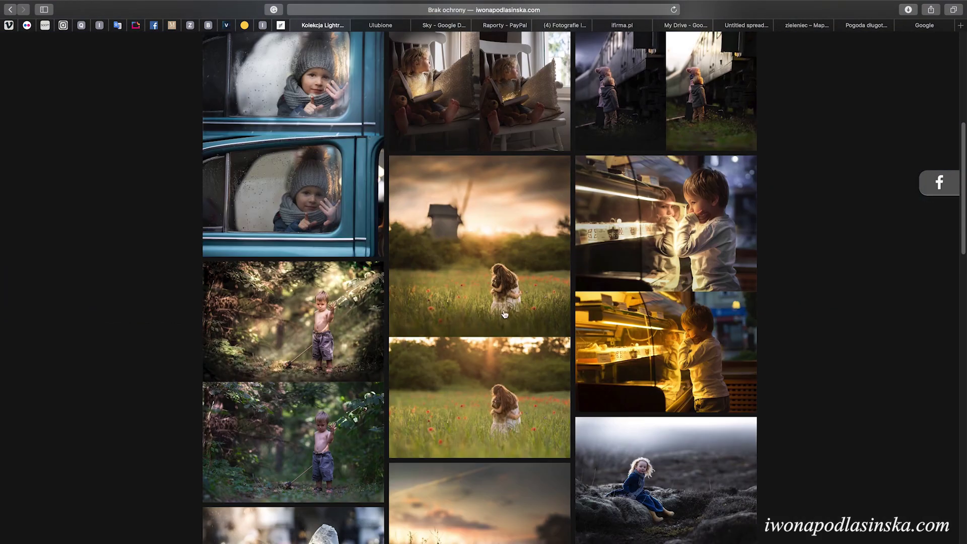
scroll(620, 324, "down", 2)
scroll(620, 324, "down", 2)
scroll(620, 324, "up", 5)
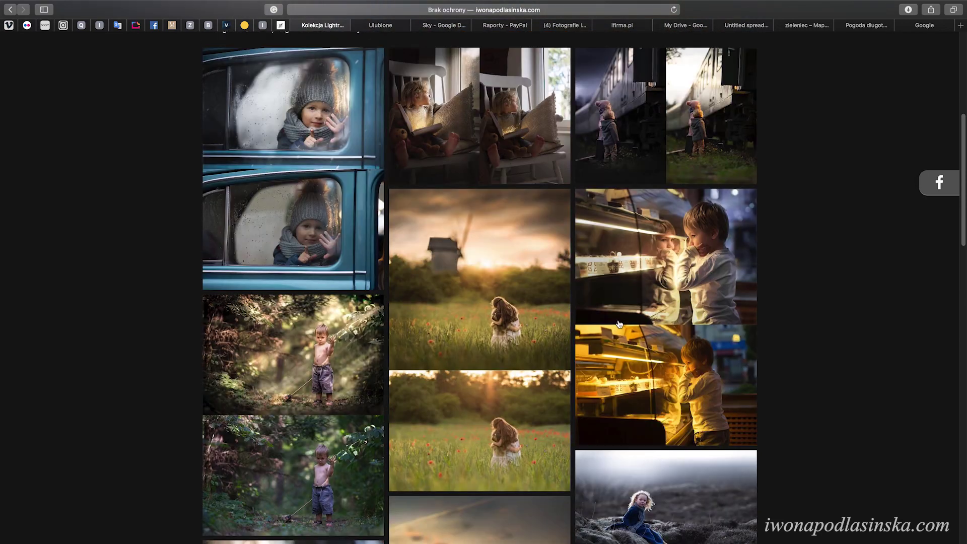
scroll(474, 261, "up", 8)
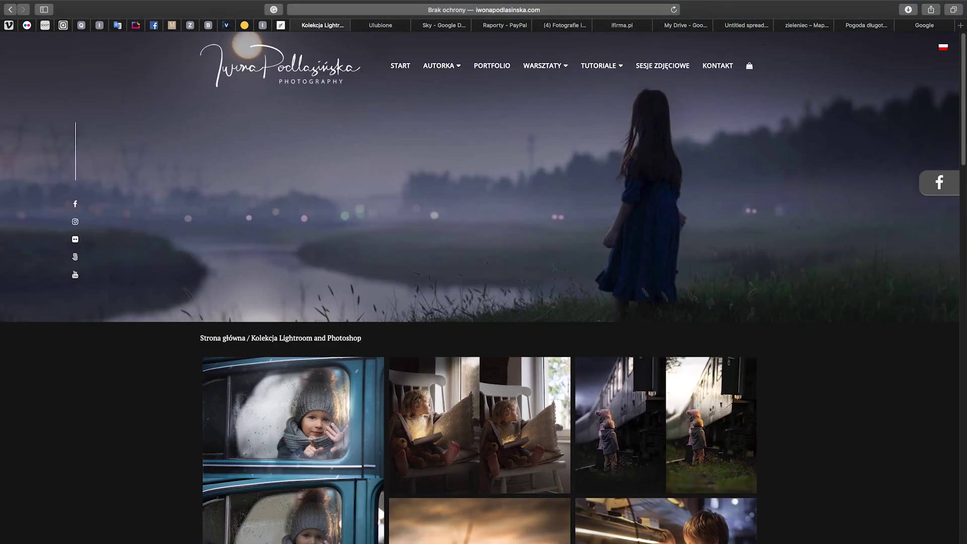
mouse_move(498, 529)
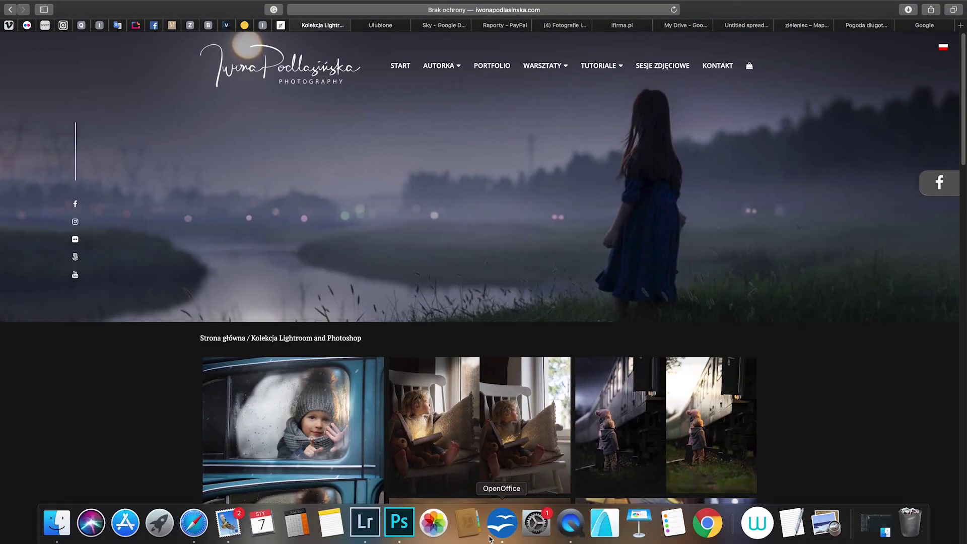
left_click(400, 523)
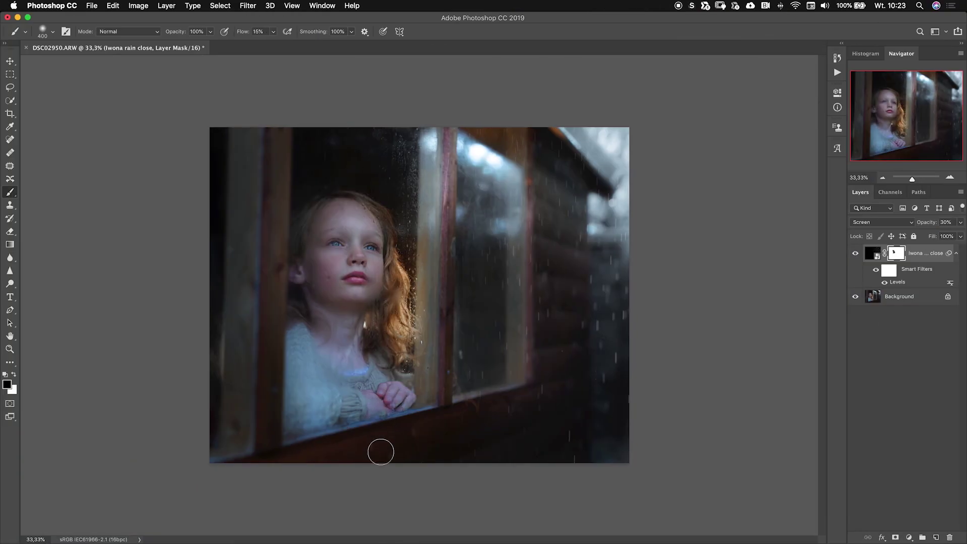
mouse_move(392, 542)
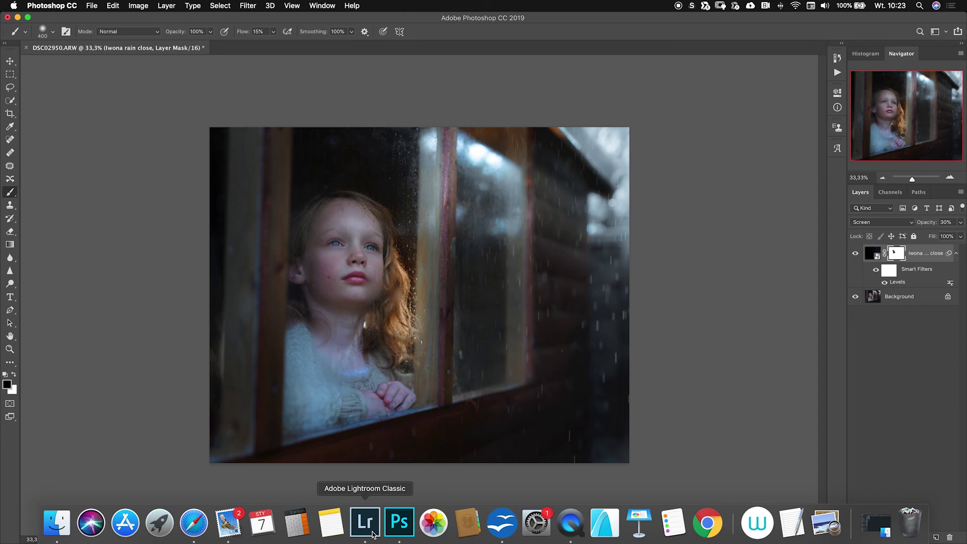
left_click(373, 523)
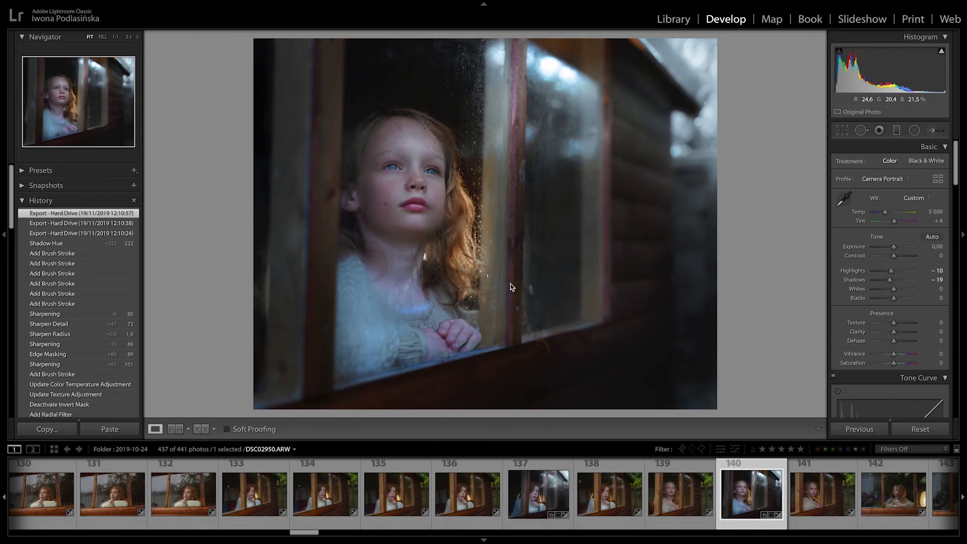
Toggle DSC02950.ARW between its Before and After views with the backslash key
key("backslash")
key("backslash")
key("backslash")
key("backslash")
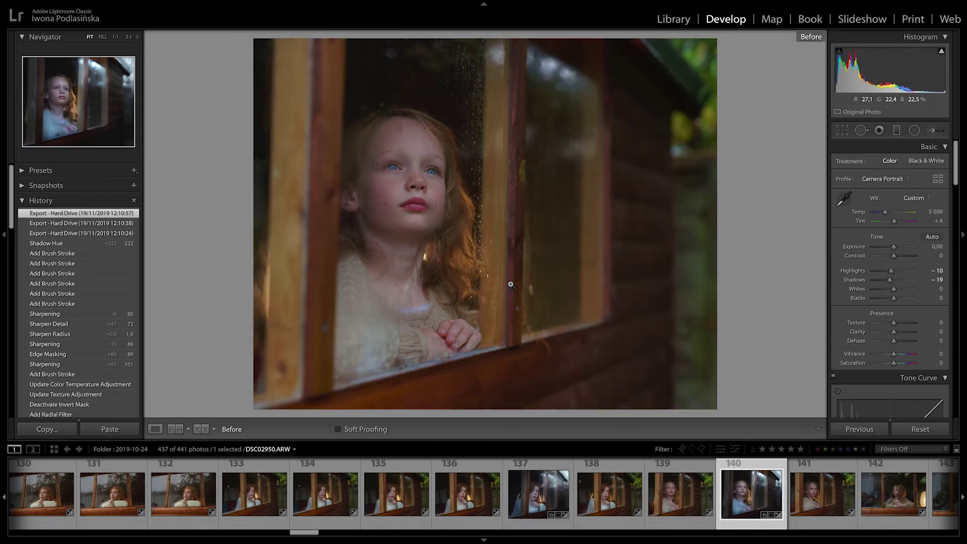
key("backslash")
key("backslash")
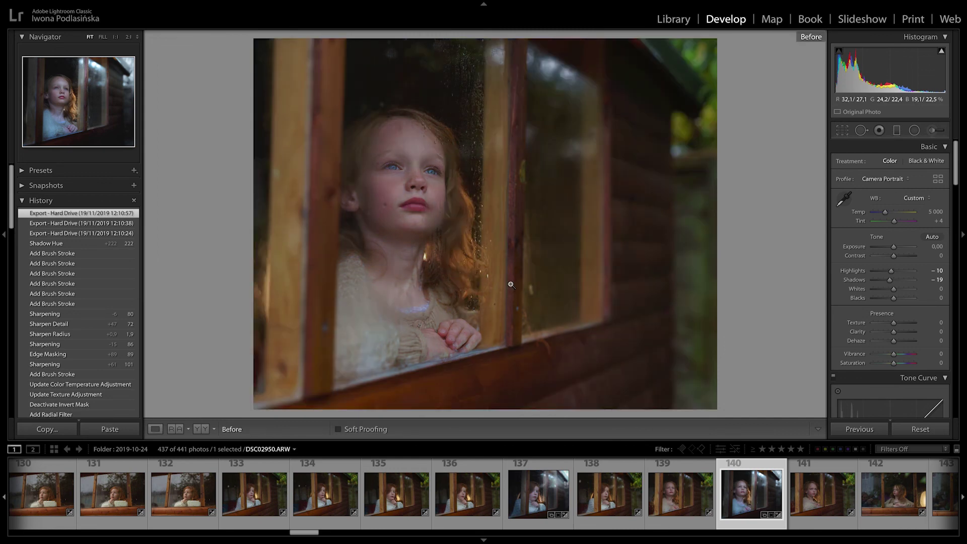